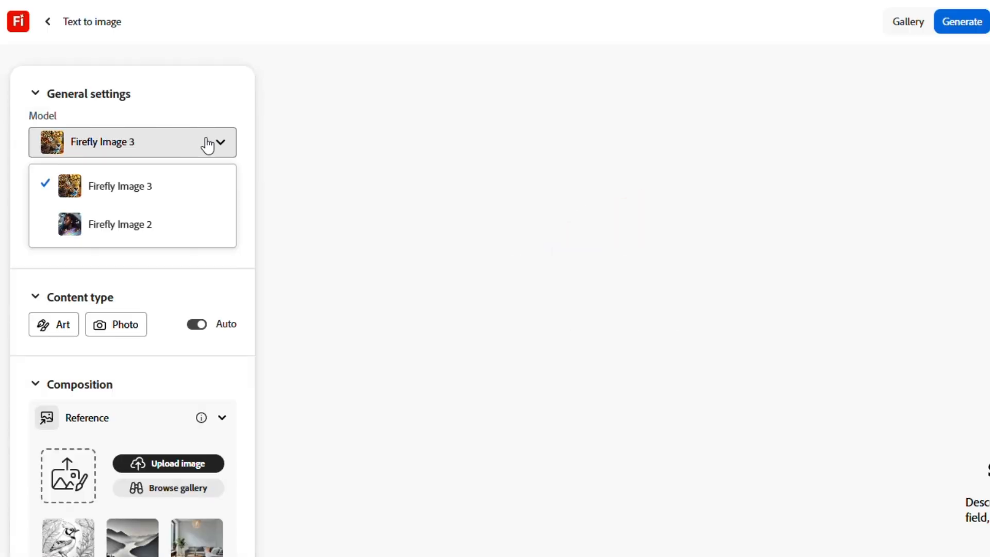
Keep the Firefly Image 3 model and set the image aspect ratio to Landscape (4:3)
left_click(207, 144)
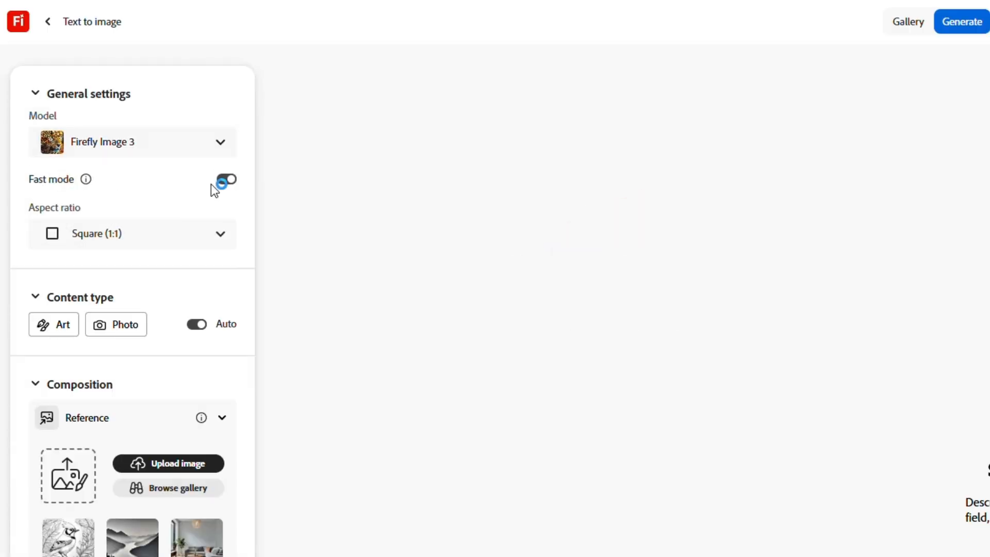
left_click(222, 235)
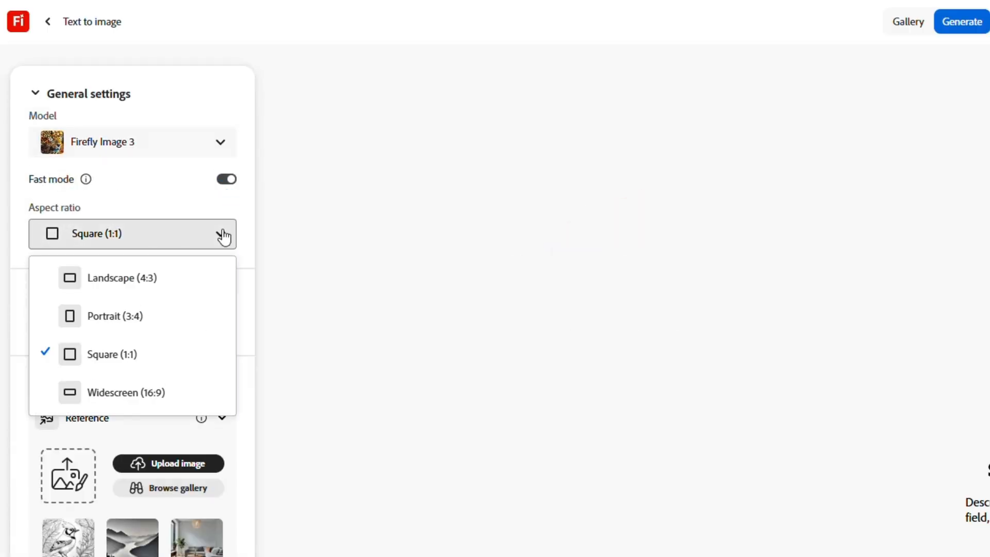
left_click(184, 281)
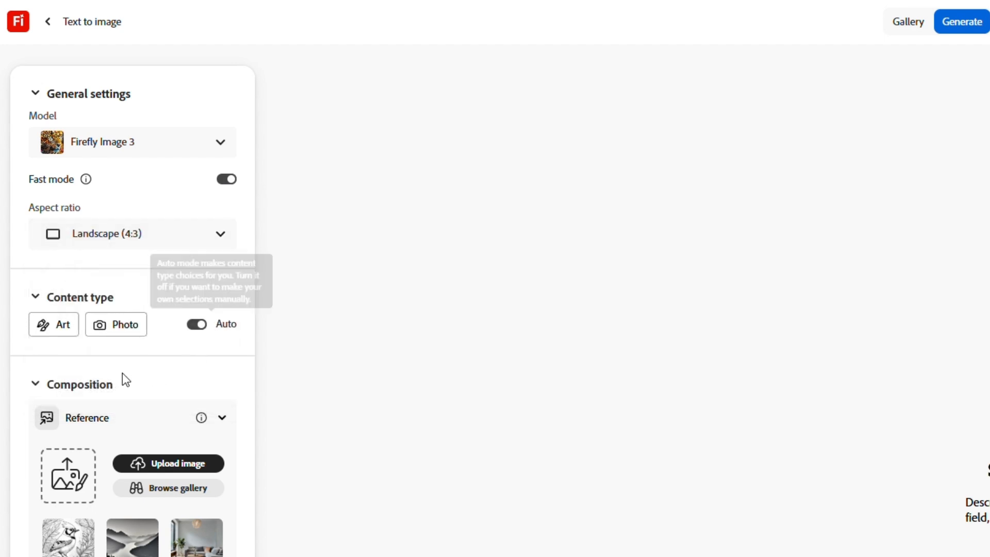
Turn off automatic content type selection and set the content type to Photo
left_click(118, 335)
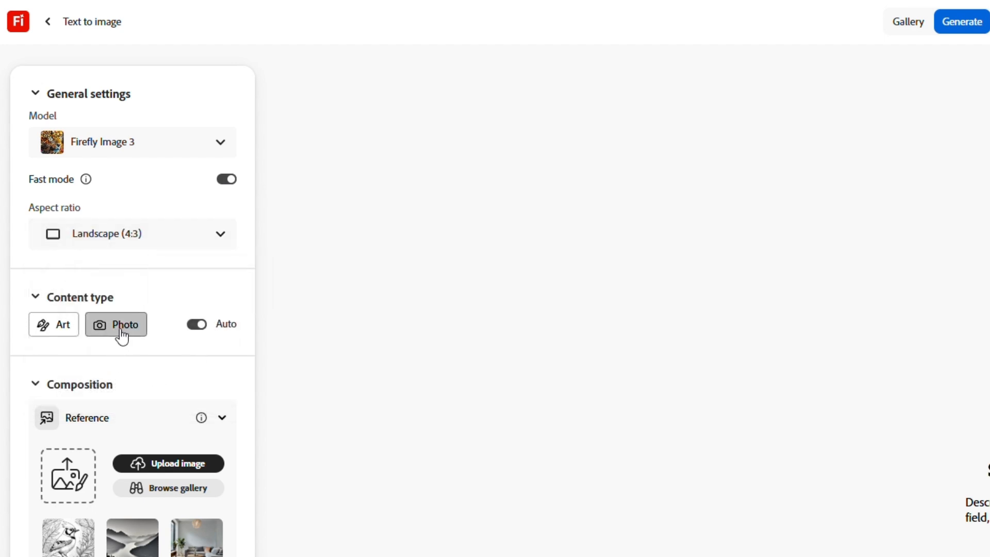
left_click(48, 333)
left_click(111, 335)
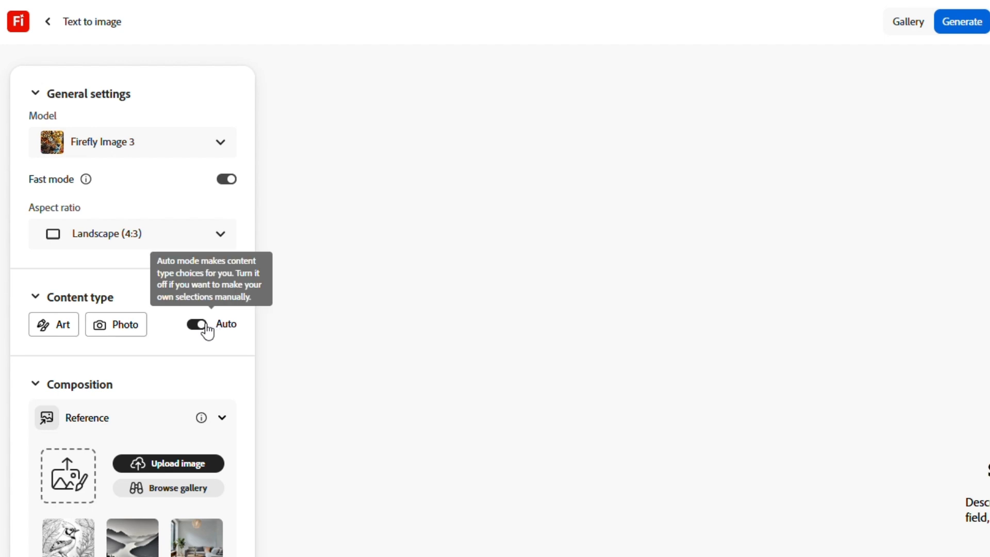
left_click(141, 332)
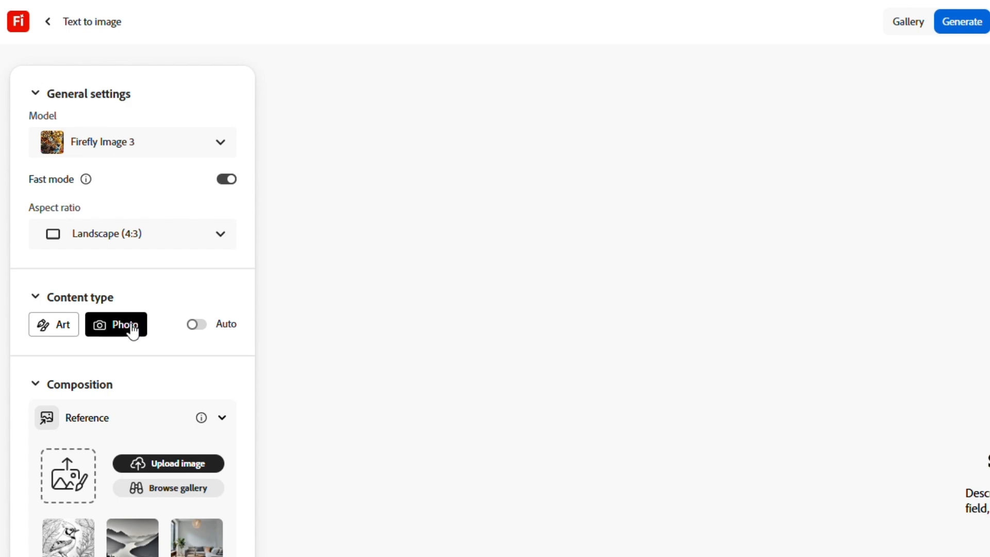
Upload the hand-drawn sketch image as the composition reference, accepting the image rights notice, with strength at maximum
left_click(76, 481)
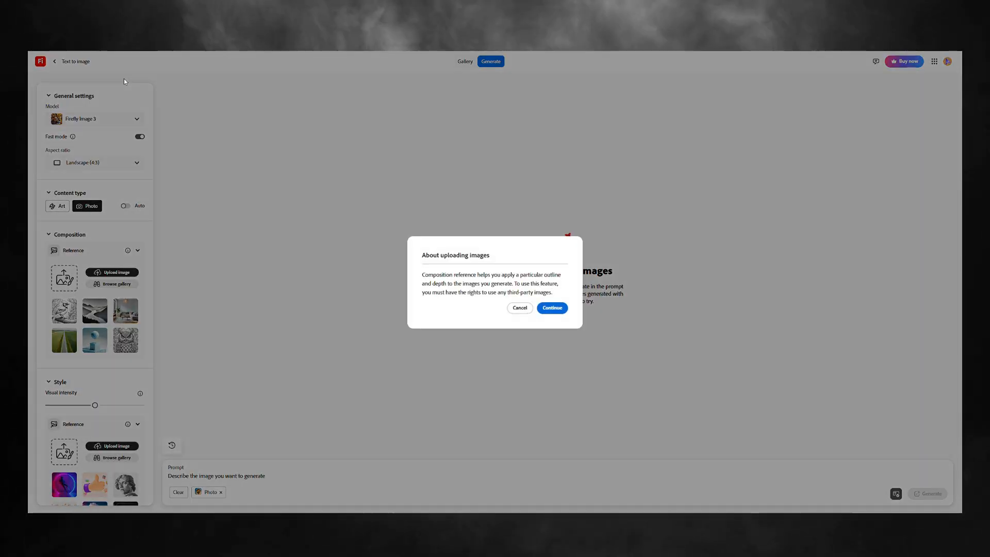
left_click(552, 308)
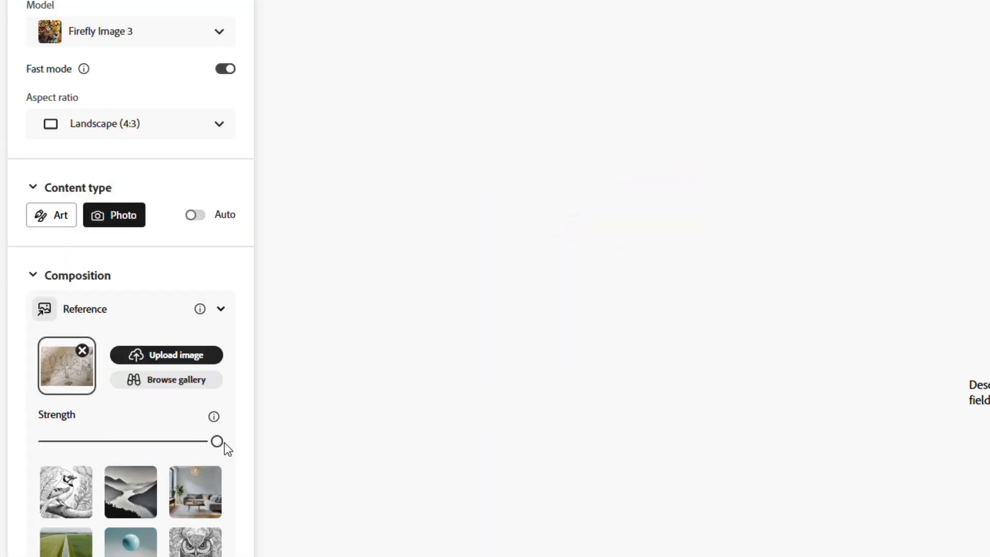
scroll(237, 430, "down", 3)
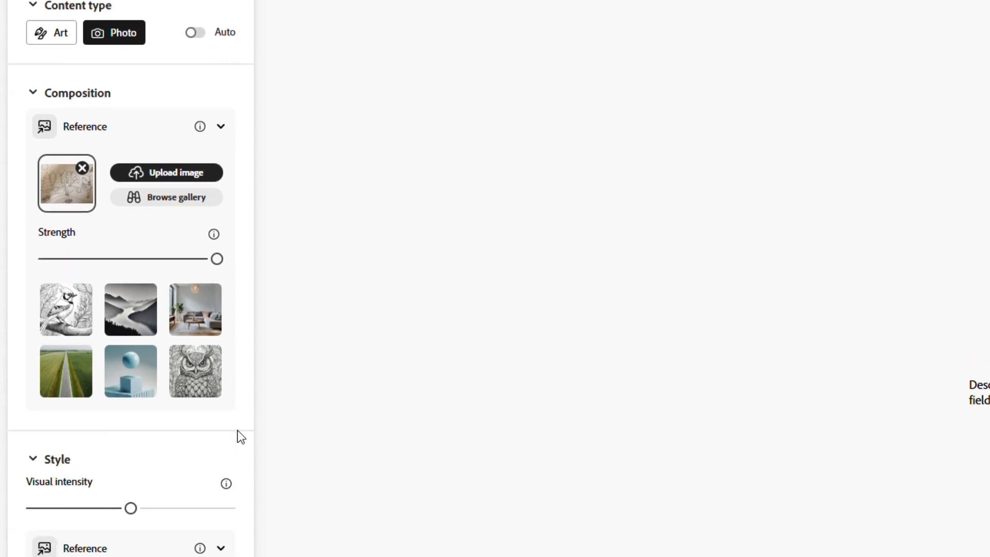
scroll(237, 430, "down", 6)
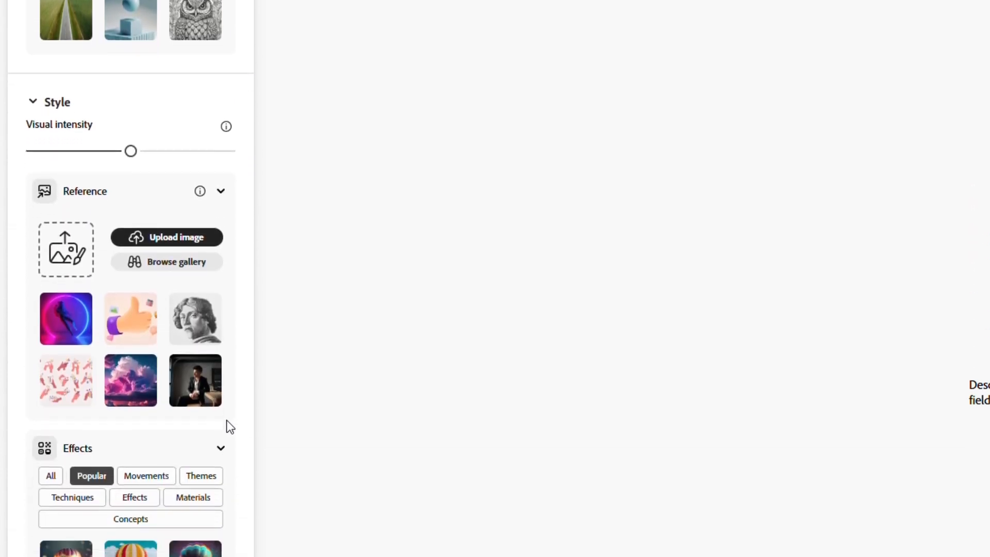
scroll(230, 427, "down", 1)
scroll(228, 421, "up", 7)
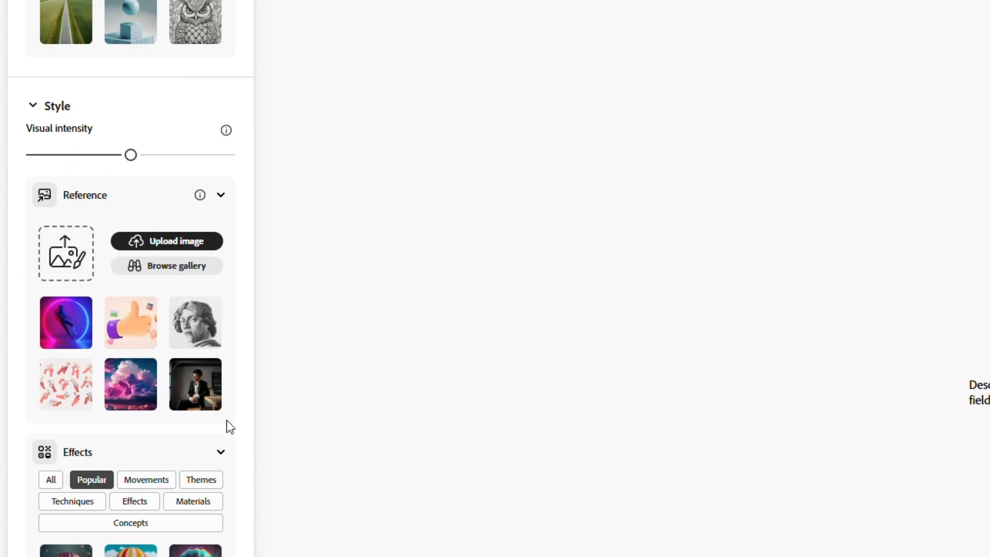
scroll(230, 428, "up", 2)
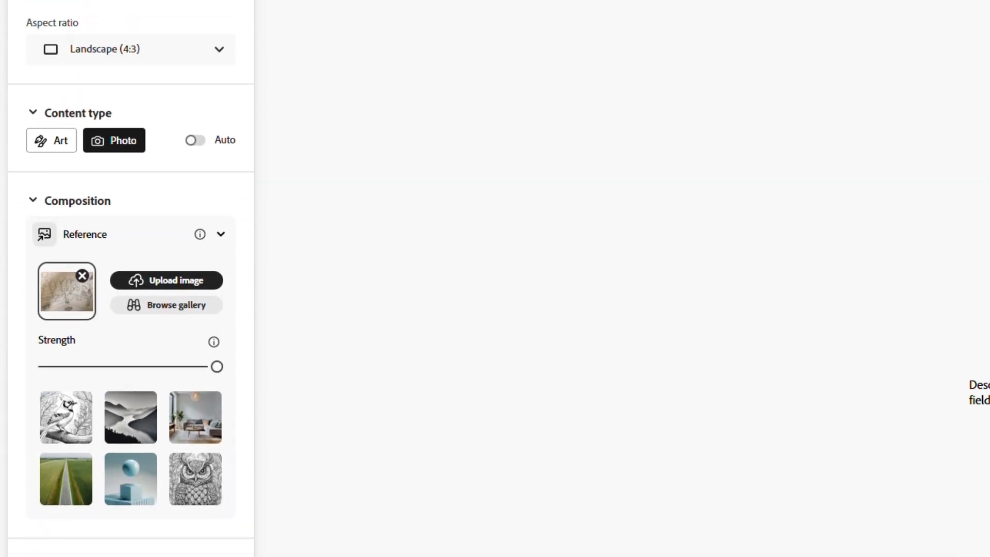
Enter the prompt "Sustainability dashboard" and generate images from it
left_click(320, 473)
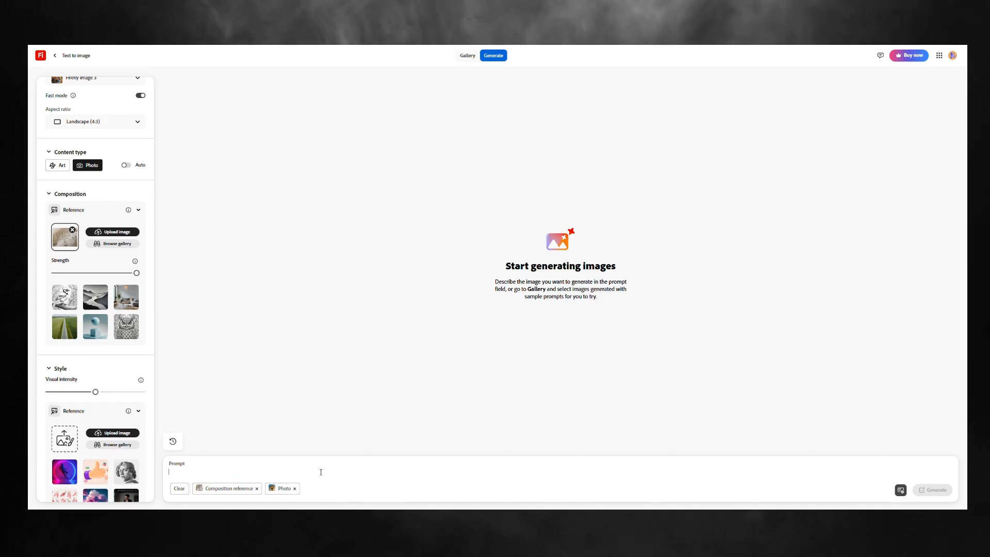
type("Sust")
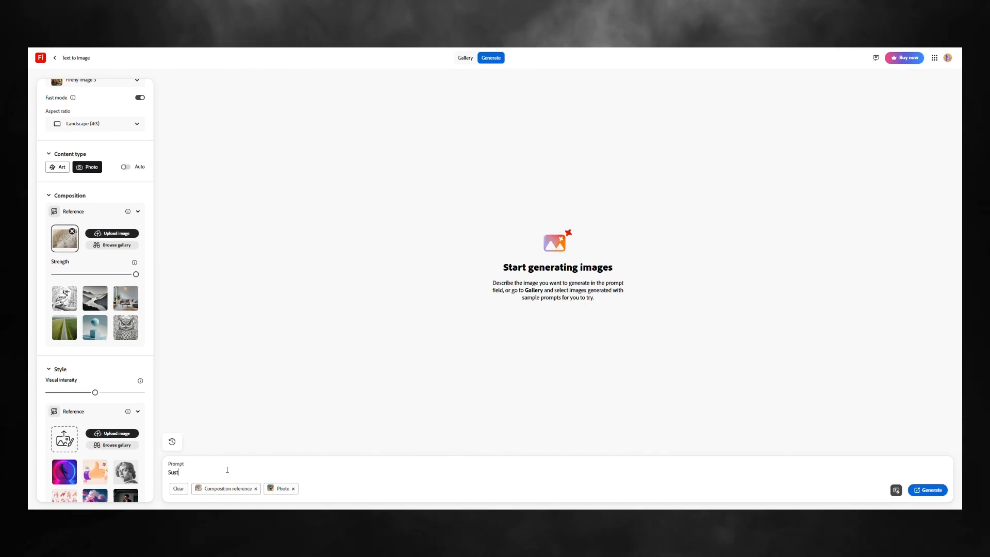
type("ainability ")
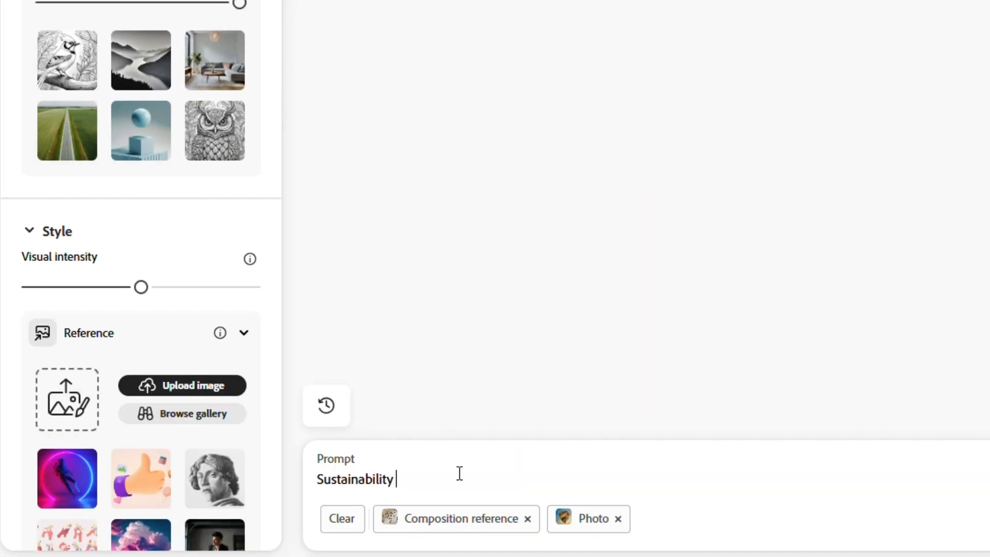
type("dashboard")
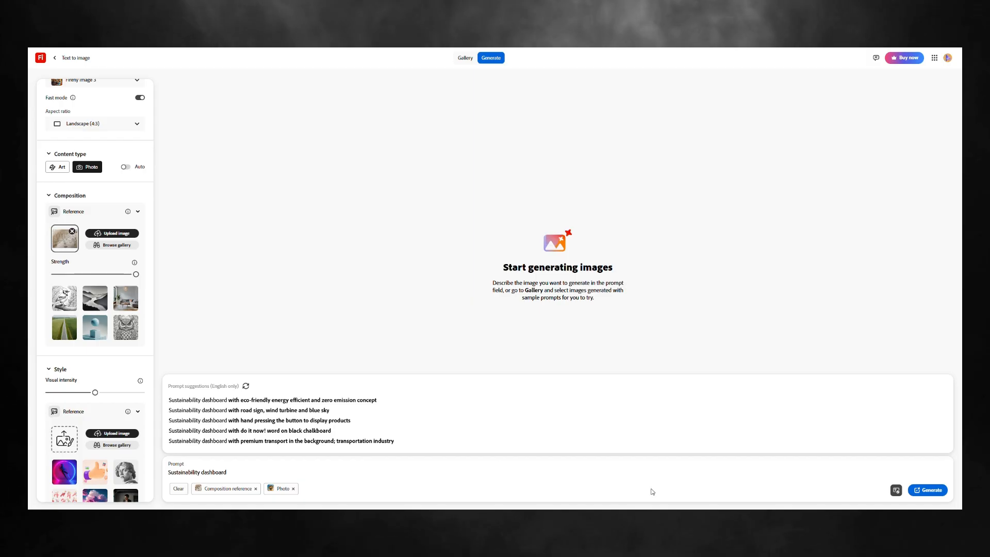
left_click(934, 490)
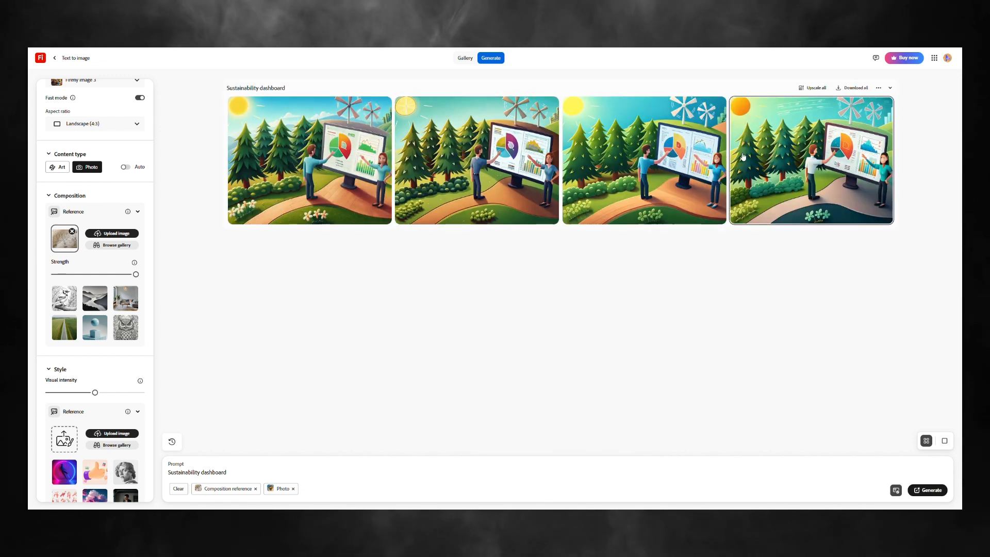
left_click(356, 181)
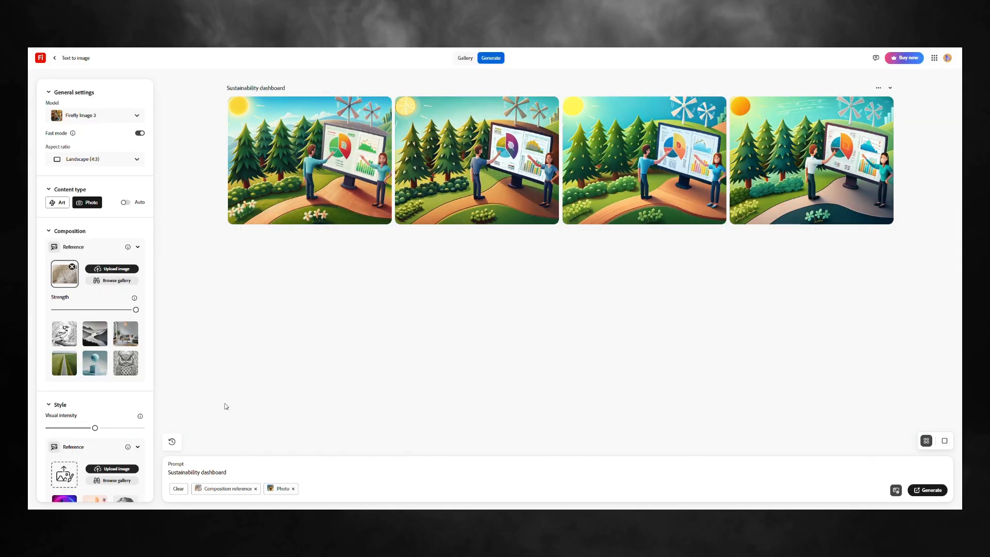
Replace the prompt with "Two people, interacting with a sustainability dashboard. They stand in a field, surrounded by nature."
triple_click(226, 474)
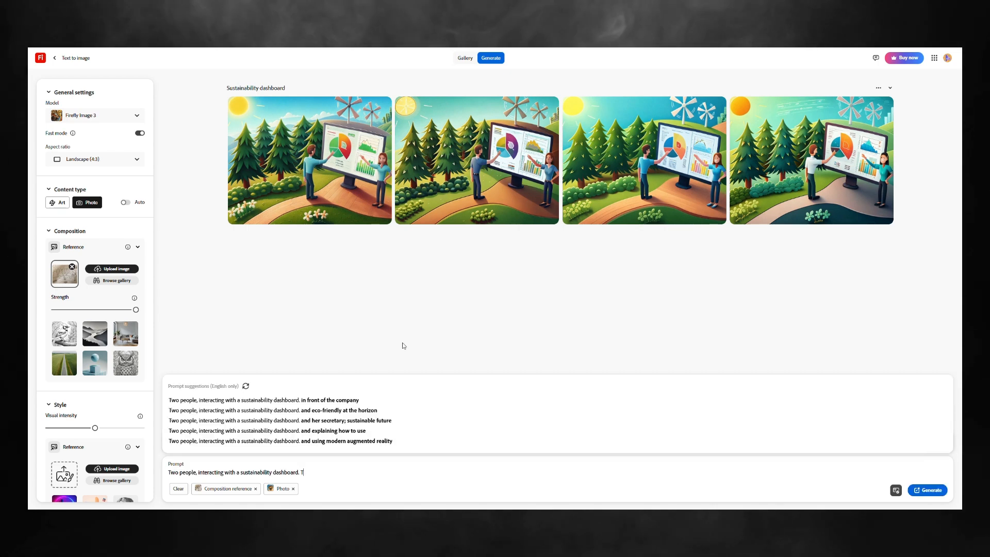
type("hey s")
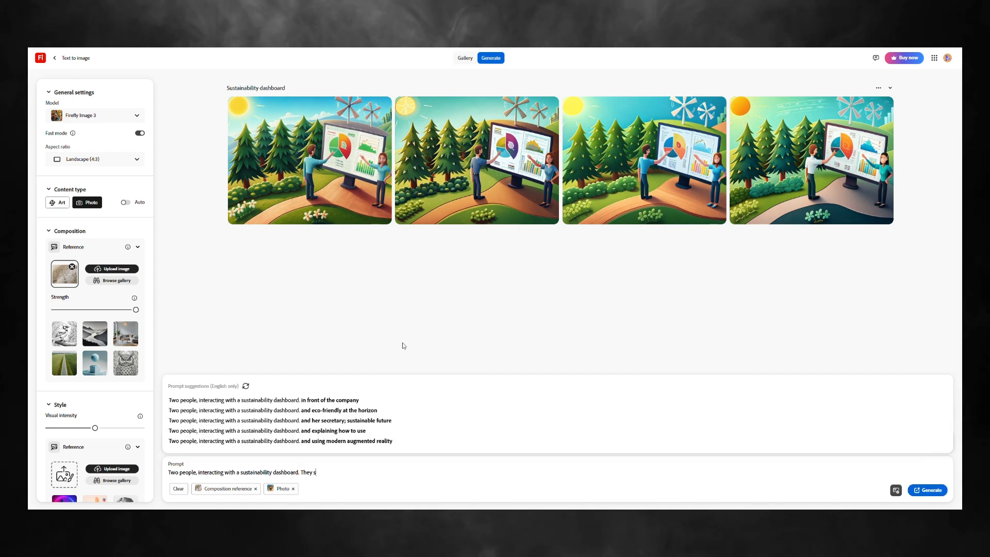
type("tand in a f")
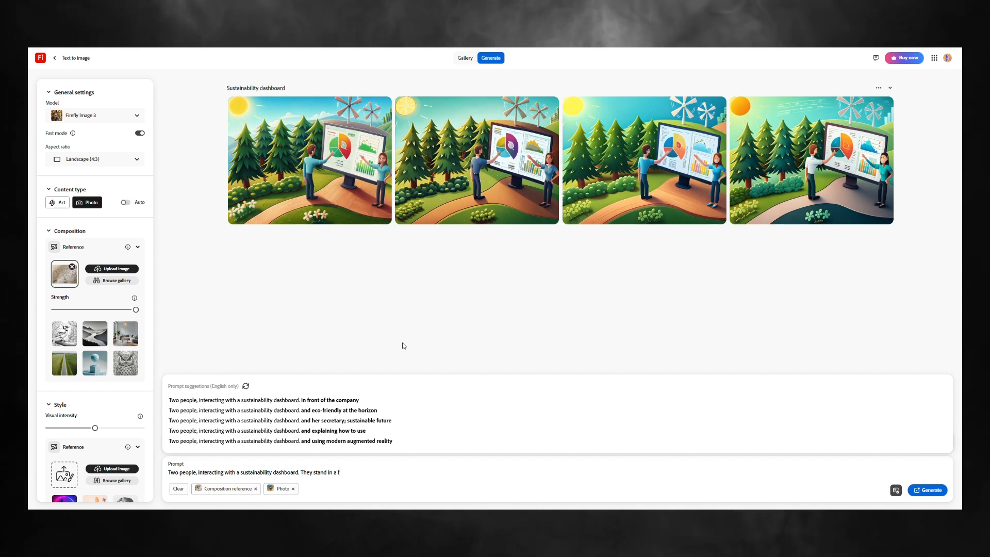
type("ield, wit")
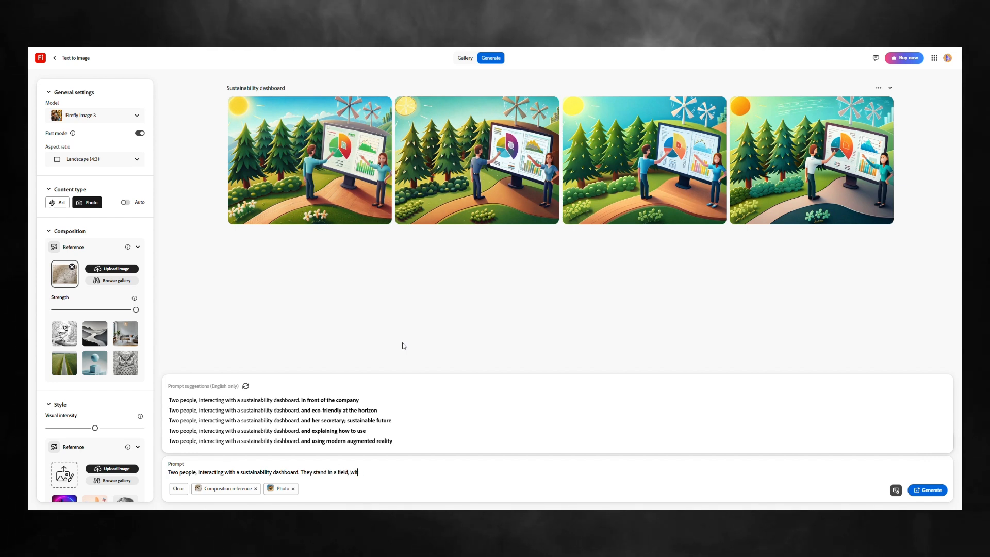
key("BackSpace")
key("BackSpace")
key("BackSpace")
type("surroun")
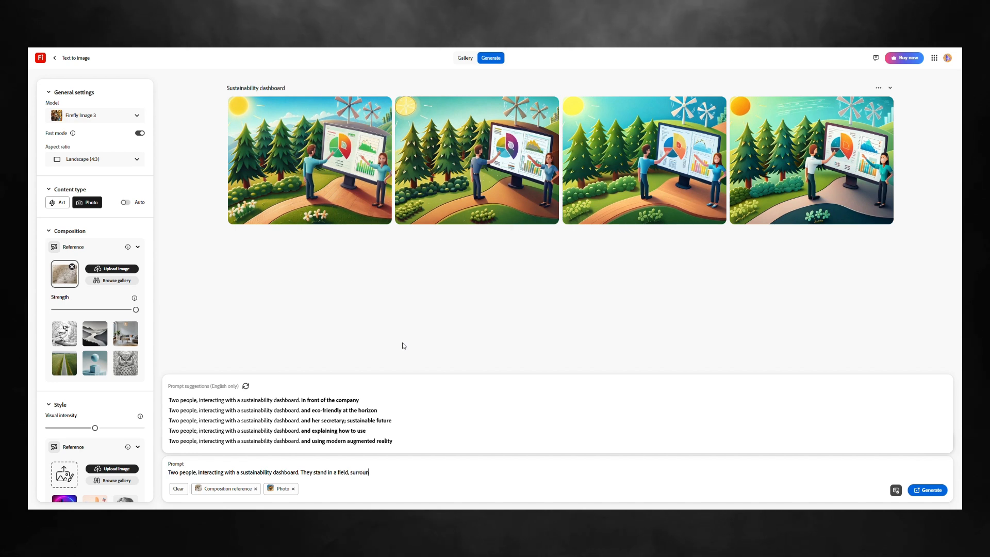
type("ded by natu")
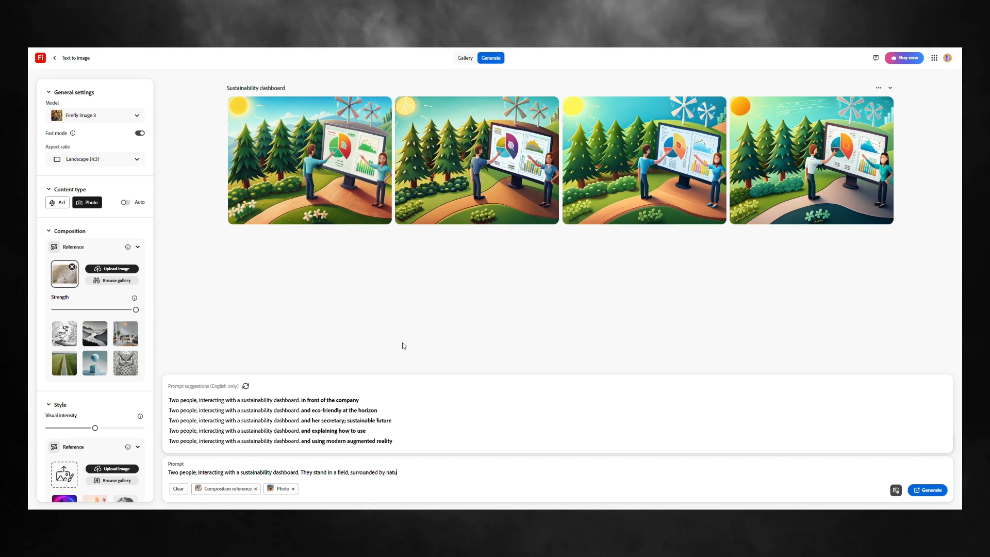
type("re. In the b")
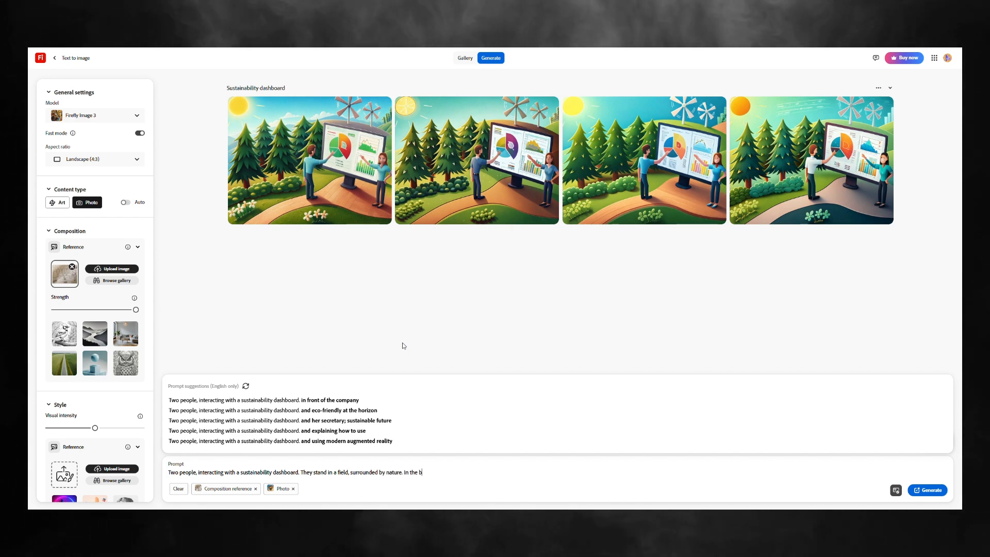
type("ackground")
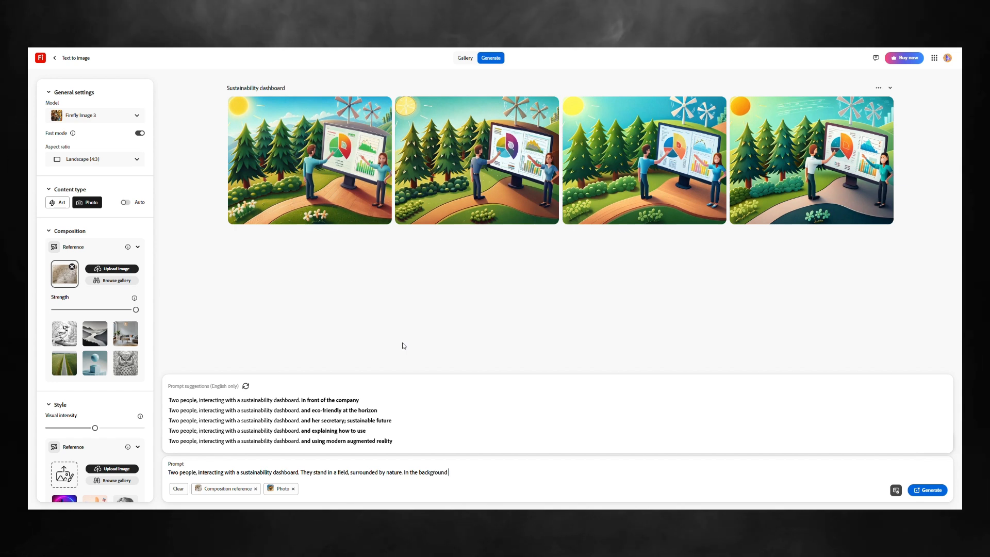
type(" are")
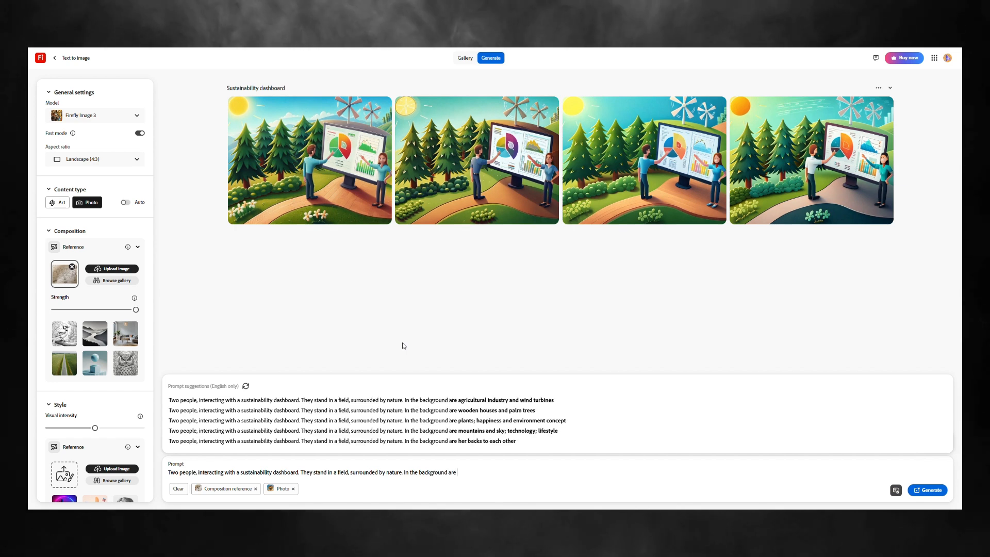
type(" windm")
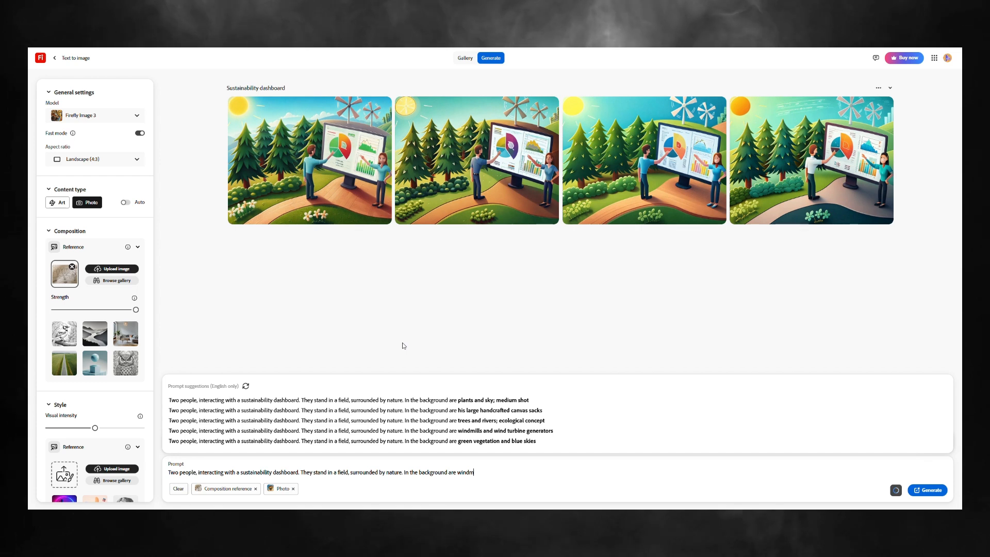
type("ills")
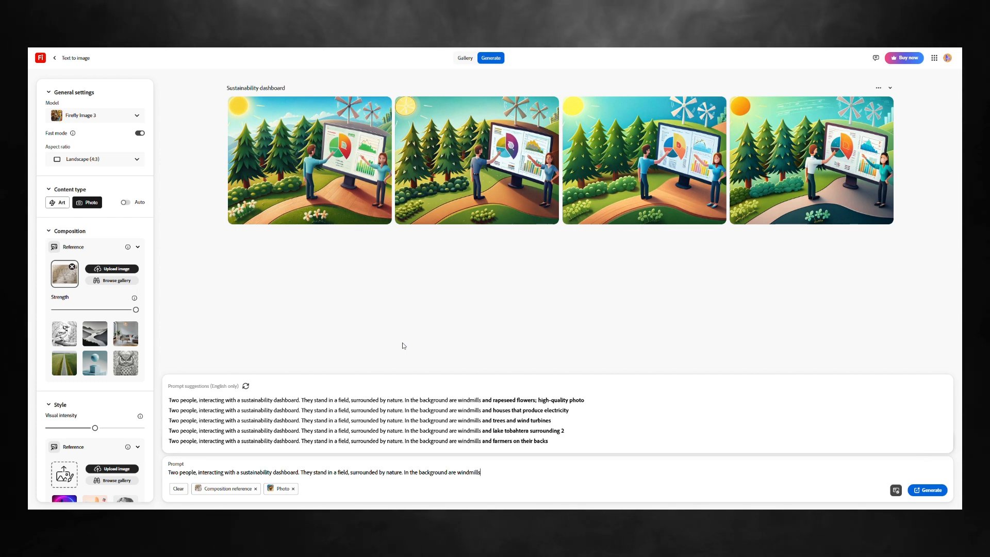
type(" a")
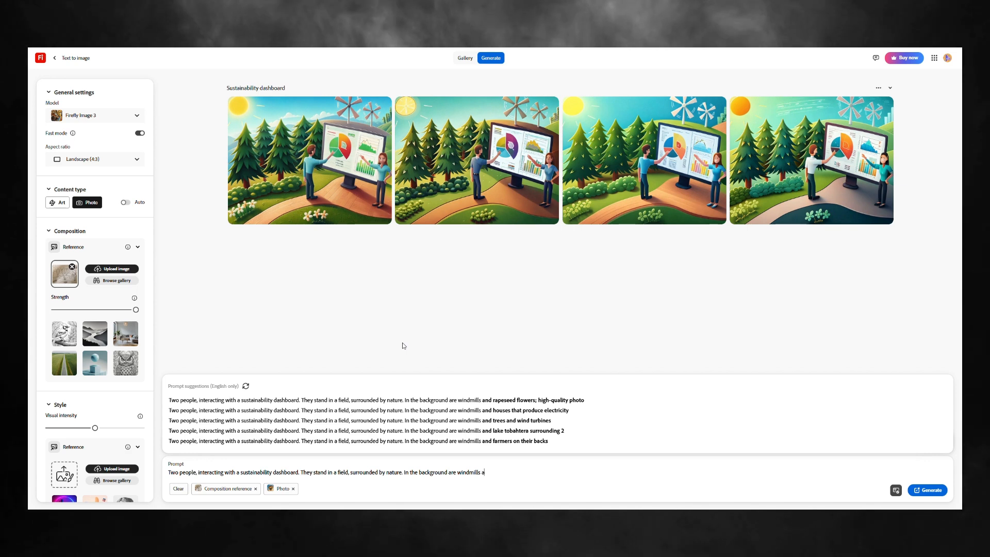
type("nd their")
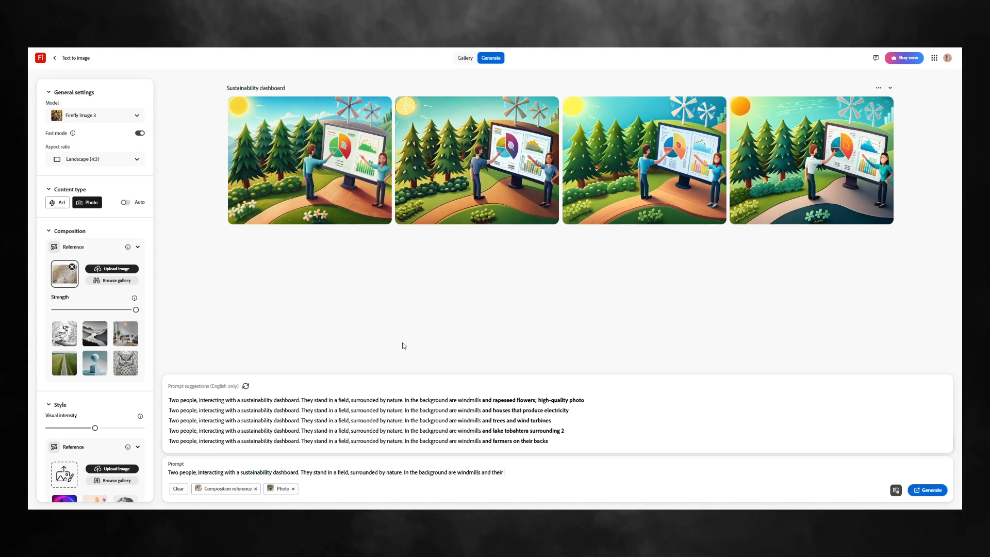
type(" office building.")
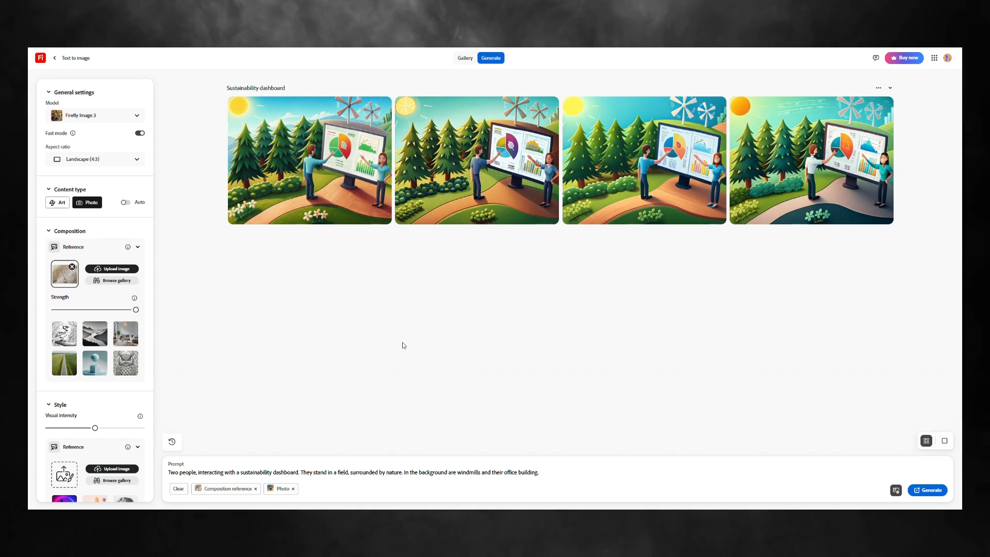
Add "In the background are windmills and their office building." to the prompt and generate a new set of images
left_click(919, 496)
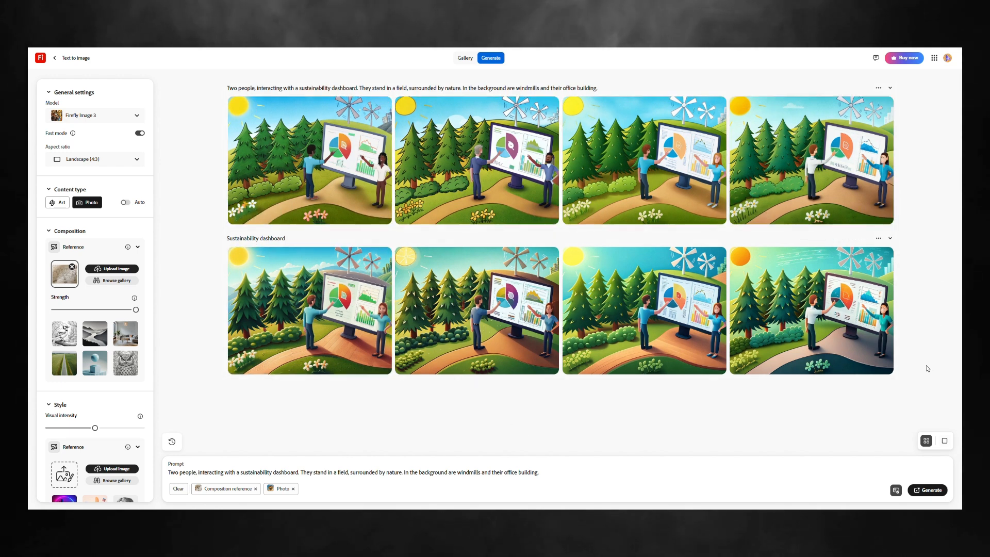
Choose the neon image of a leaping figure from the reference gallery as the style reference and generate a new set of images
scroll(74, 253, "down", 3)
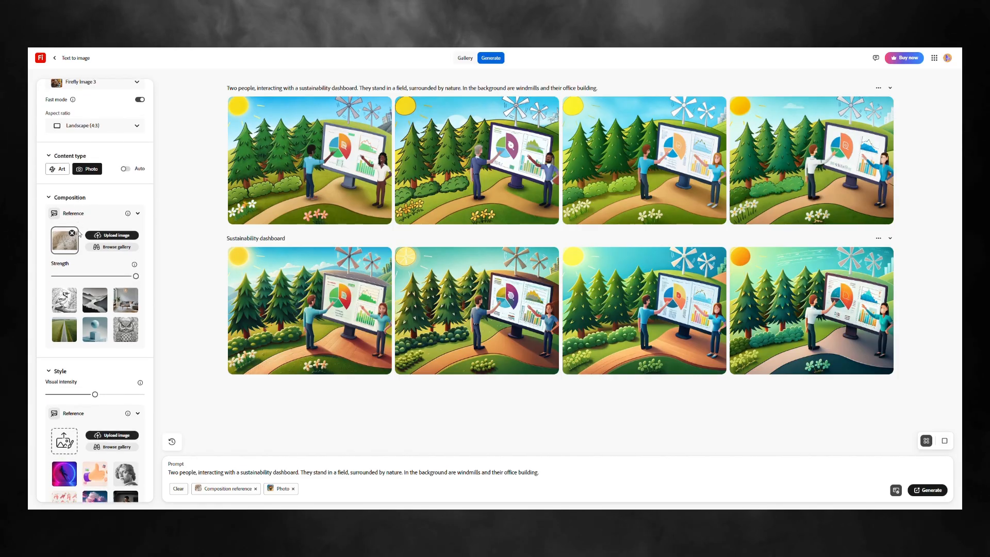
scroll(99, 44, "down", 5)
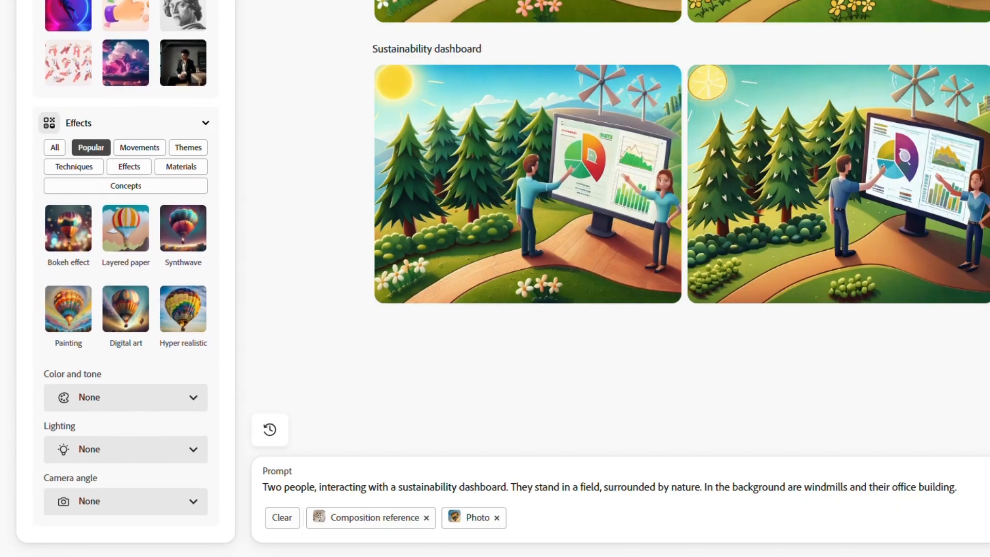
left_click(181, 1)
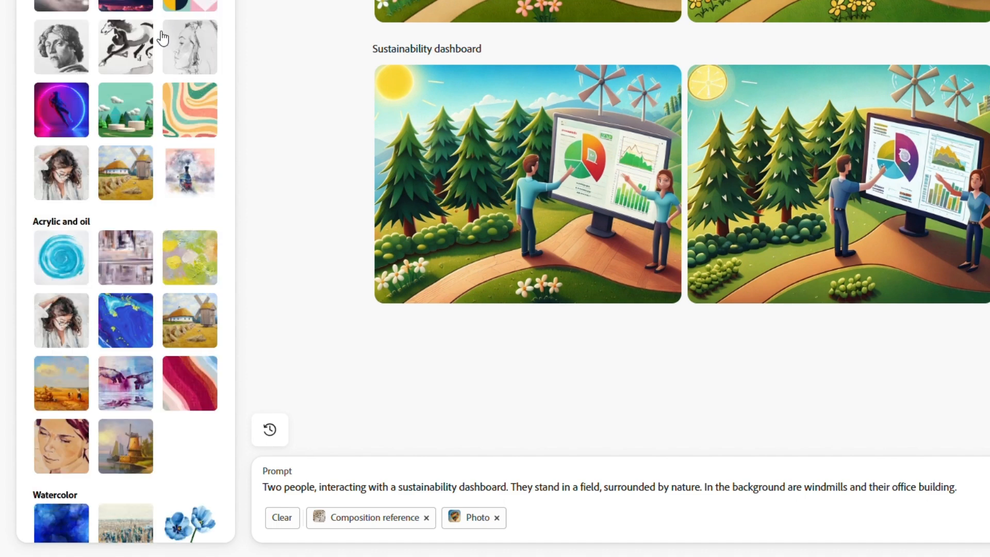
scroll(102, 237, "down", 10)
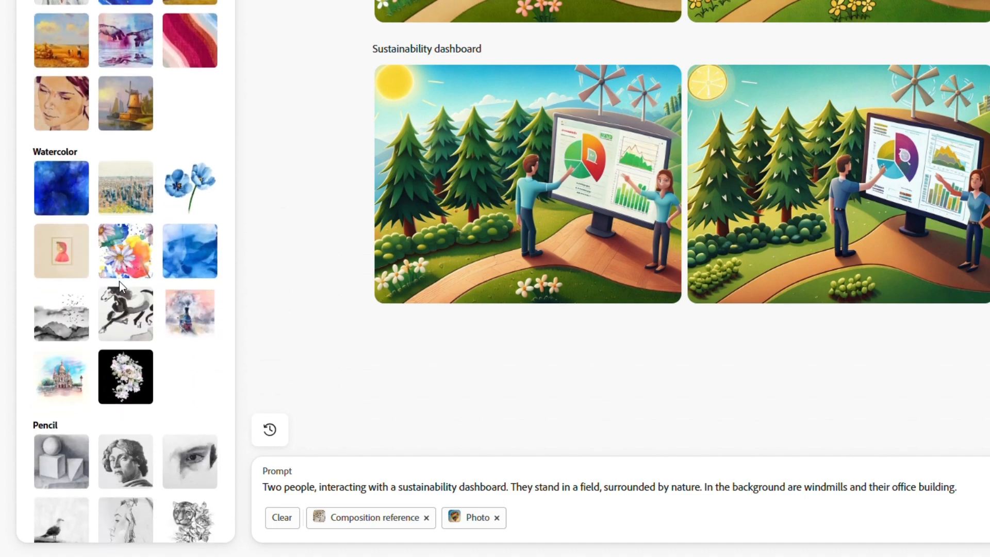
scroll(122, 287, "down", 10)
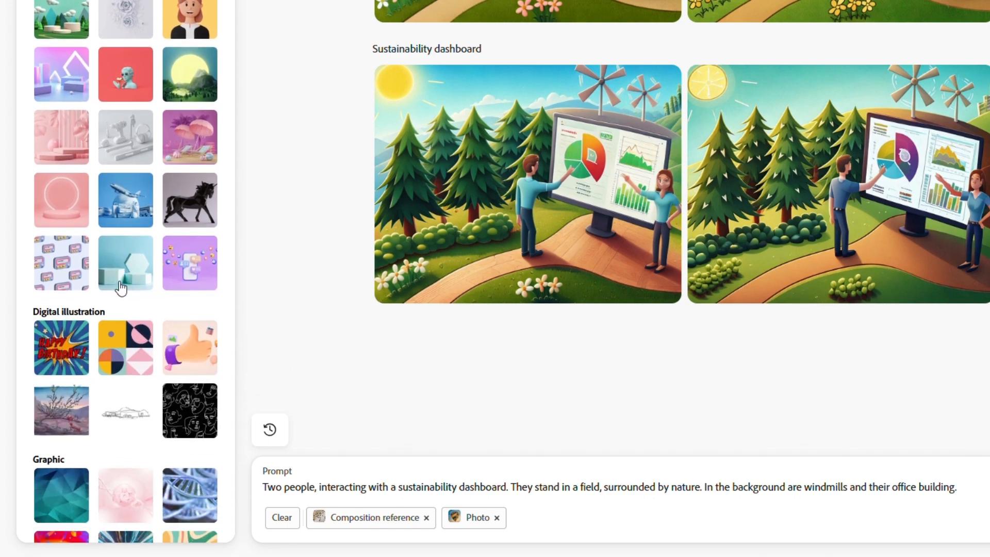
scroll(121, 287, "down", 7)
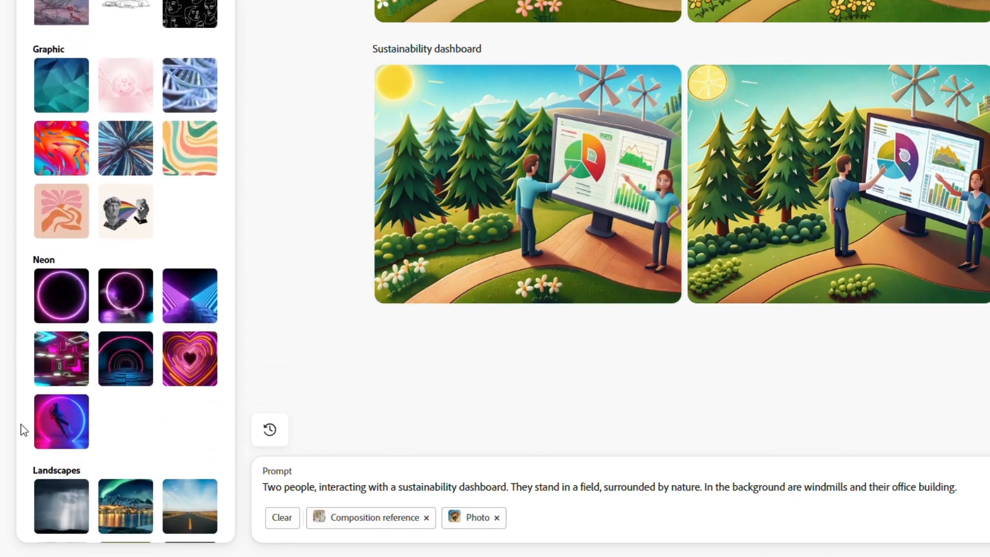
left_click(77, 443)
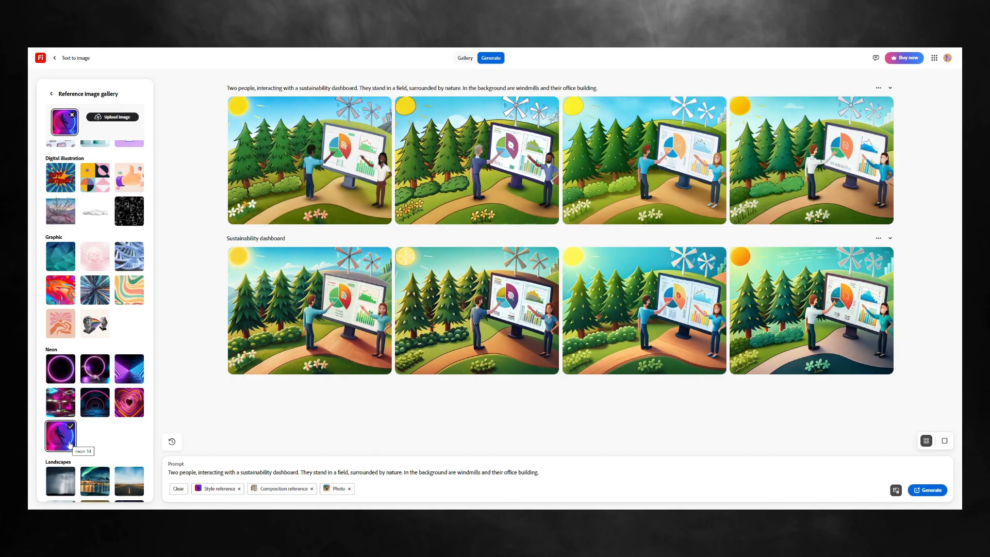
left_click(937, 492)
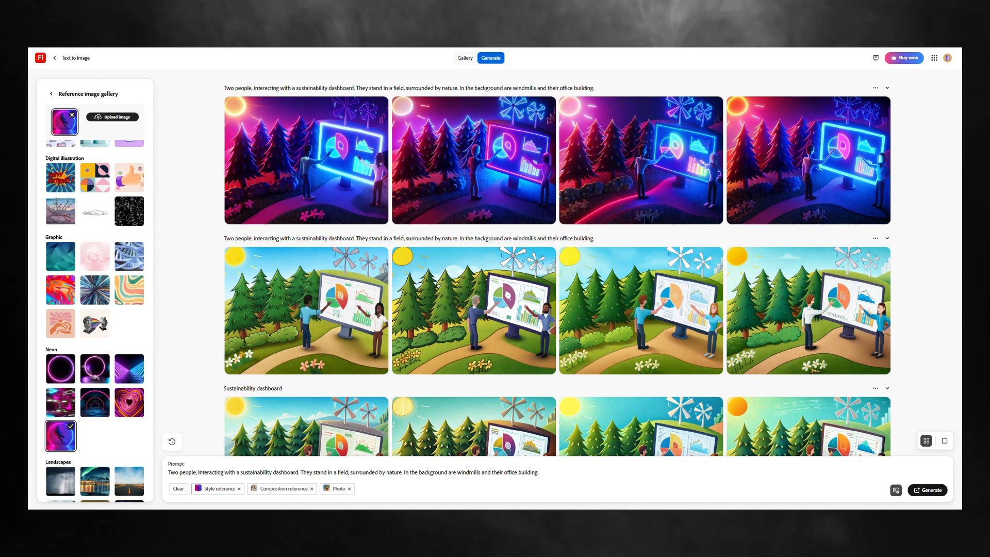
Remove the neon style reference image and apply the Hyper realistic effect instead
scroll(121, 454, "down", 1)
scroll(121, 449, "down", 5)
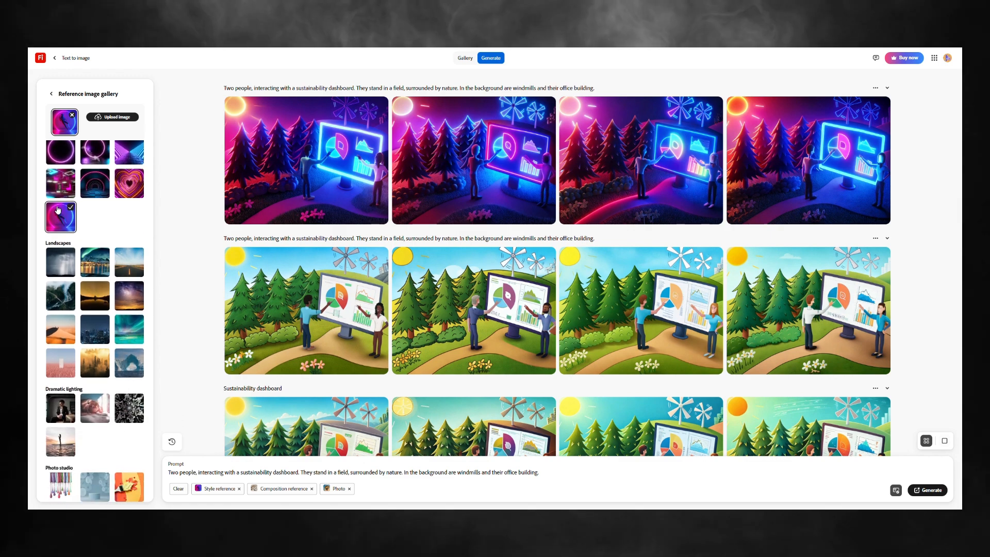
left_click(72, 115)
scroll(124, 236, "down", 2)
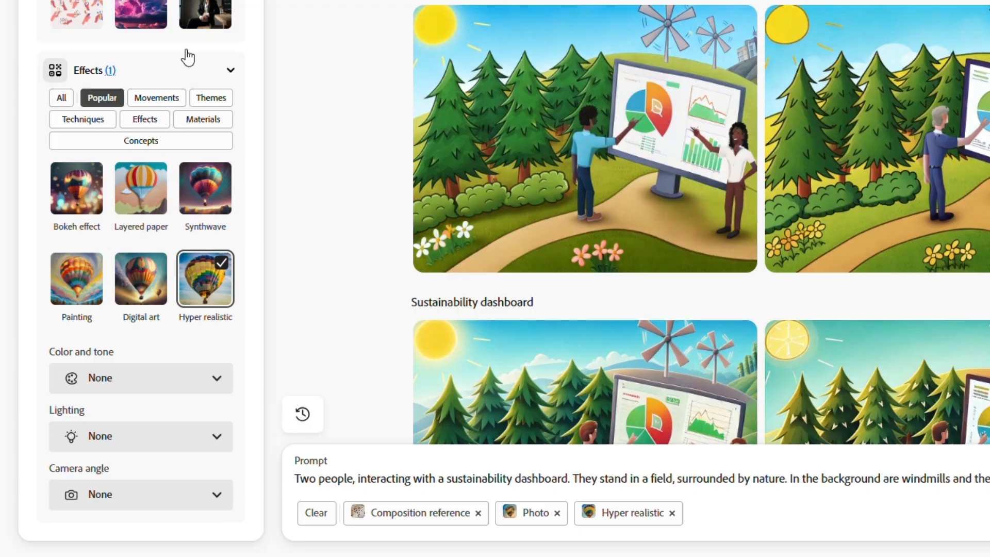
Set color and tone to Vibrant colors, lighting to Golden hour and camera angle to Wide angle, and generate new images
left_click(197, 391)
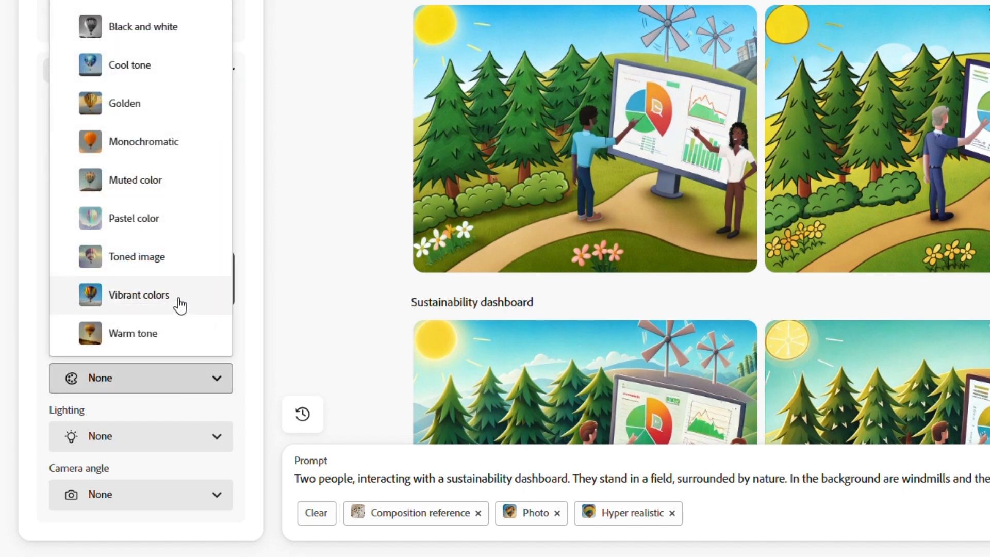
left_click(180, 303)
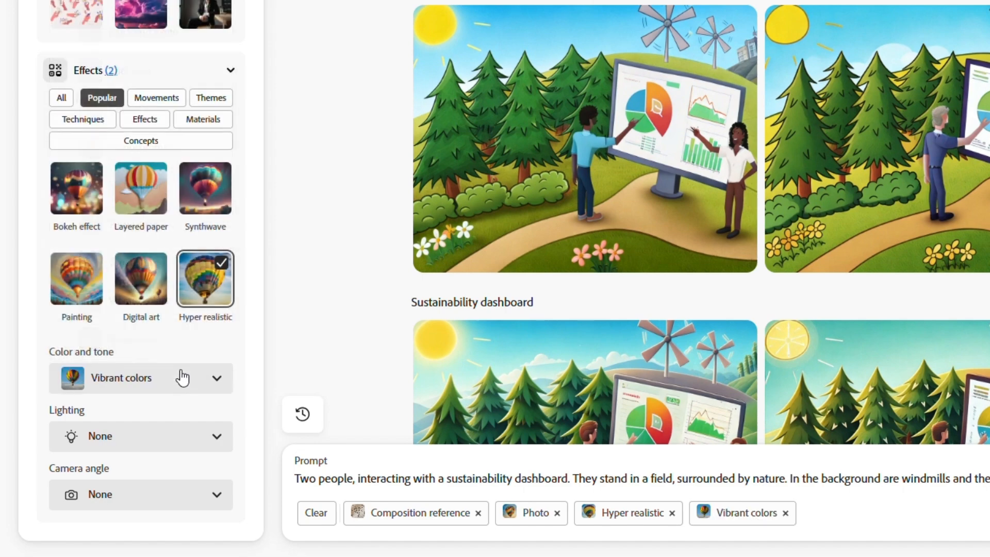
left_click(181, 439)
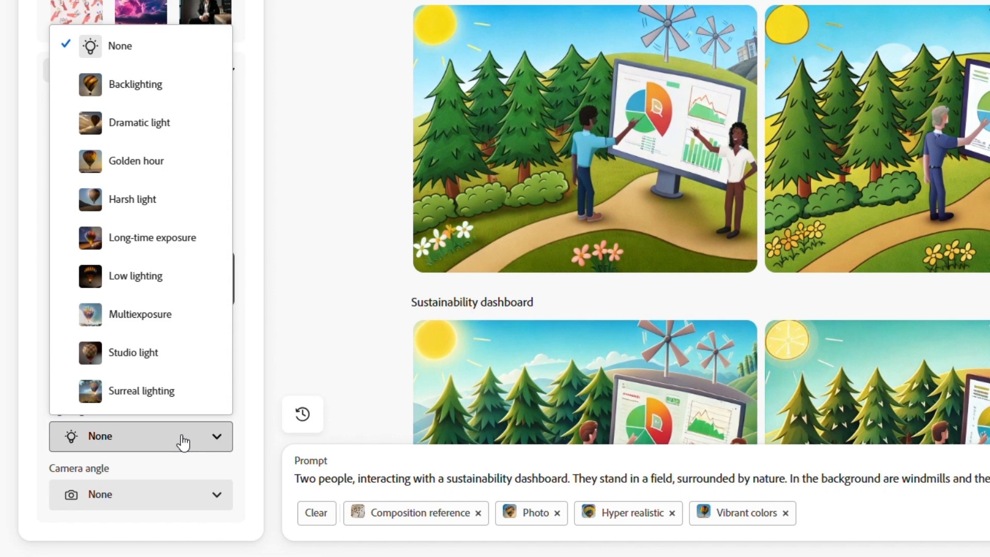
left_click(150, 160)
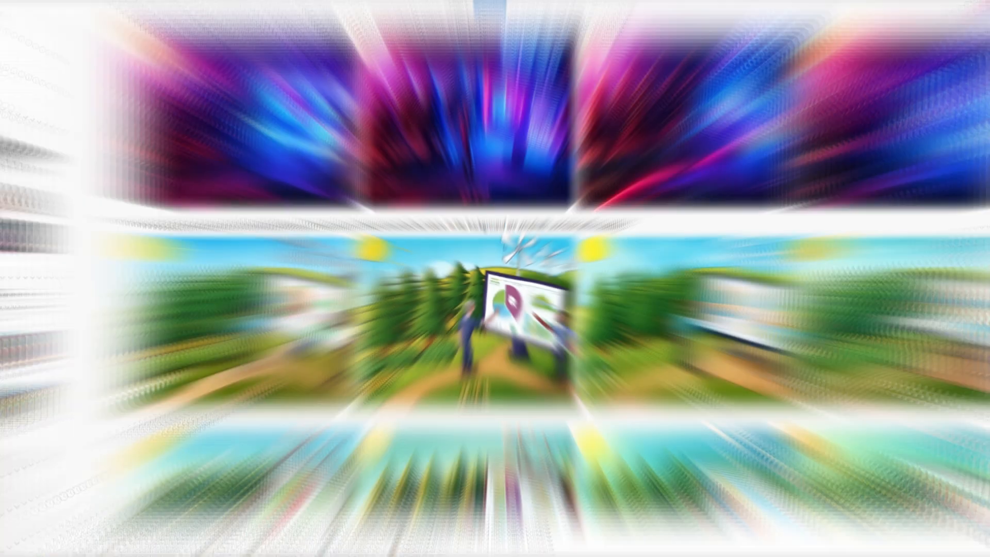
left_click(934, 490)
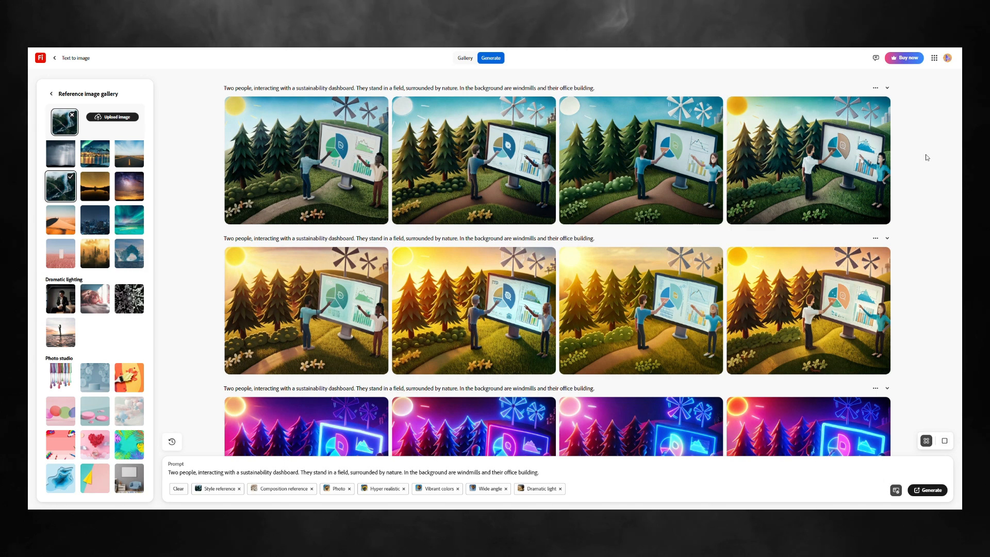
Compare the newest image set with the earlier ones and open its second image in the enlarged view
scroll(924, 172, "down", 3)
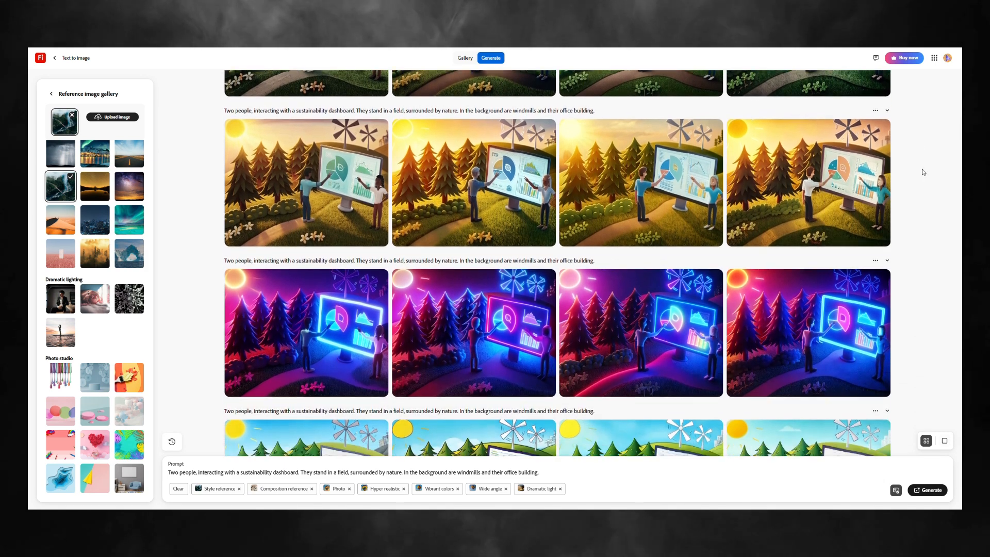
scroll(922, 175, "up", 2)
scroll(922, 174, "up", 1)
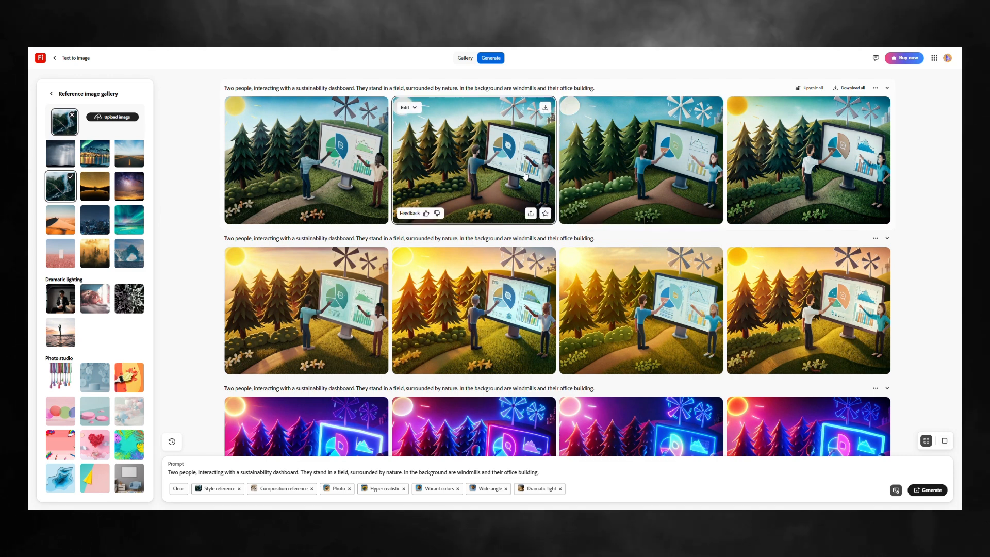
left_click(523, 190)
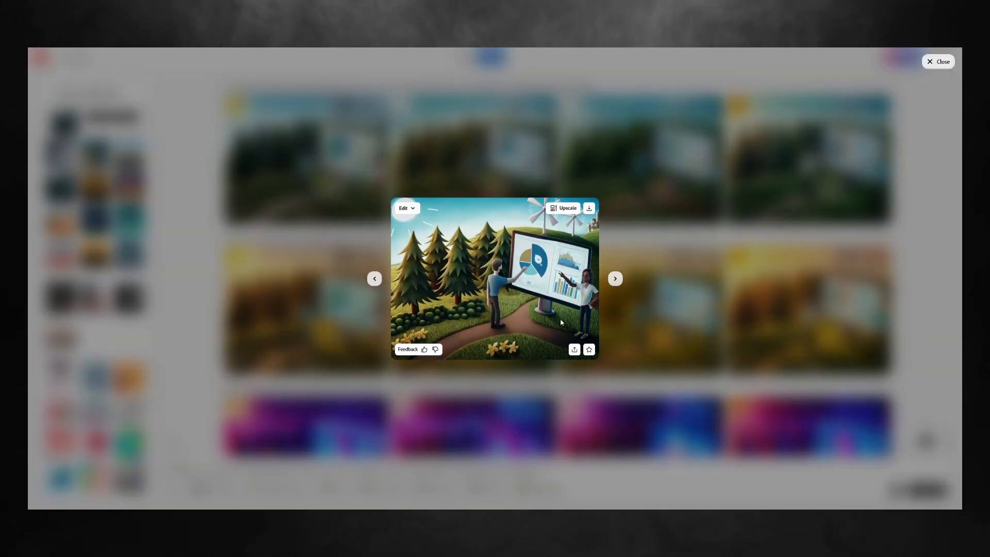